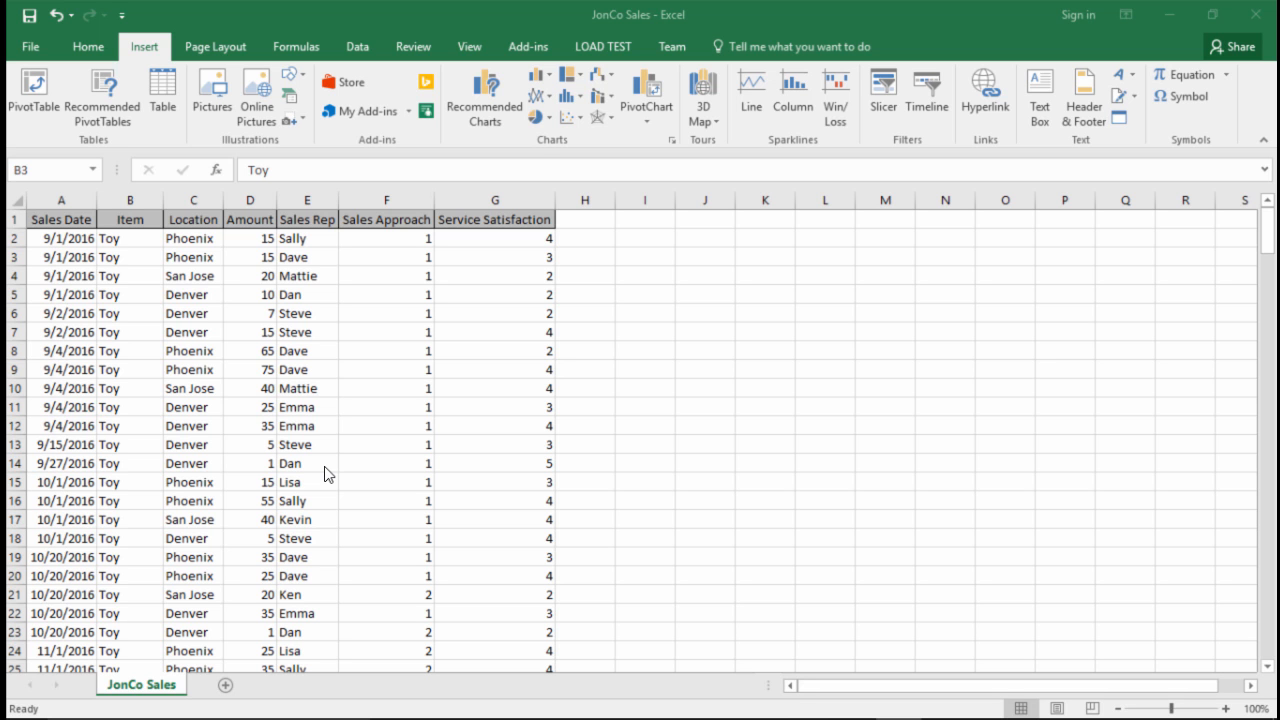
pyautogui.moveTo(160, 250); pyautogui.dragTo(228, 246)
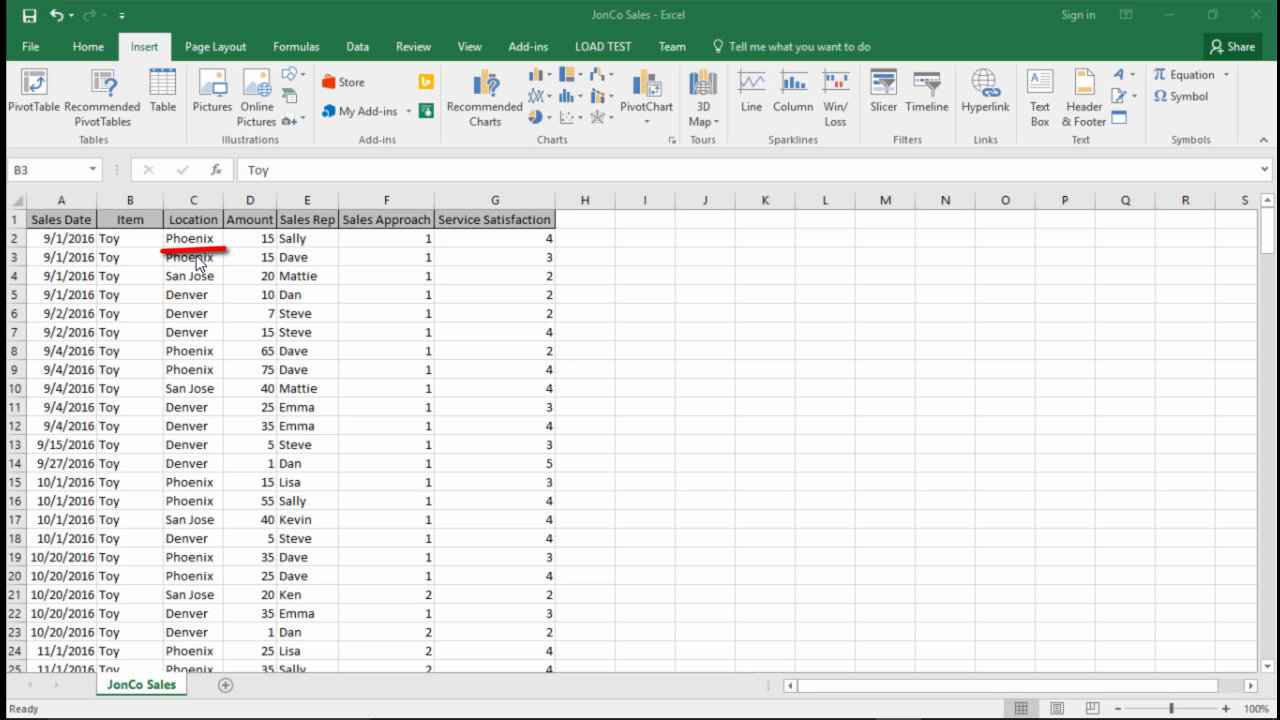
pyautogui.moveTo(160, 290); pyautogui.dragTo(228, 287)
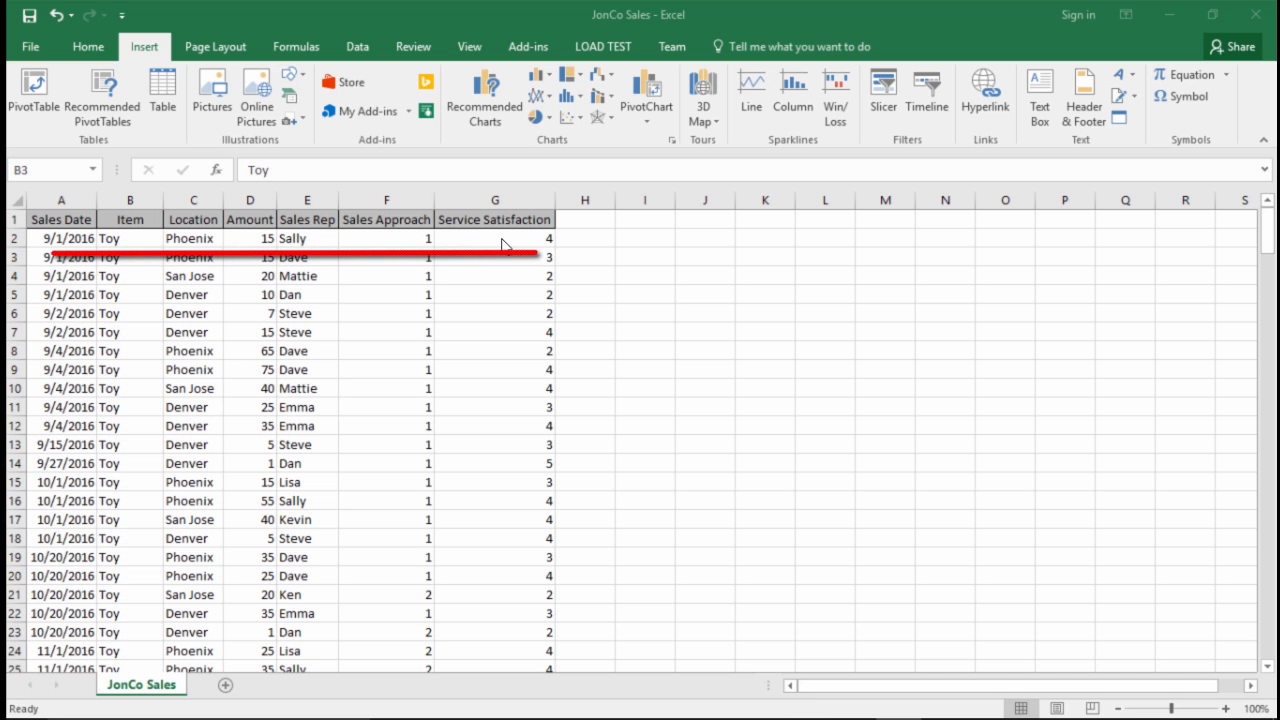
pyautogui.click(306, 238)
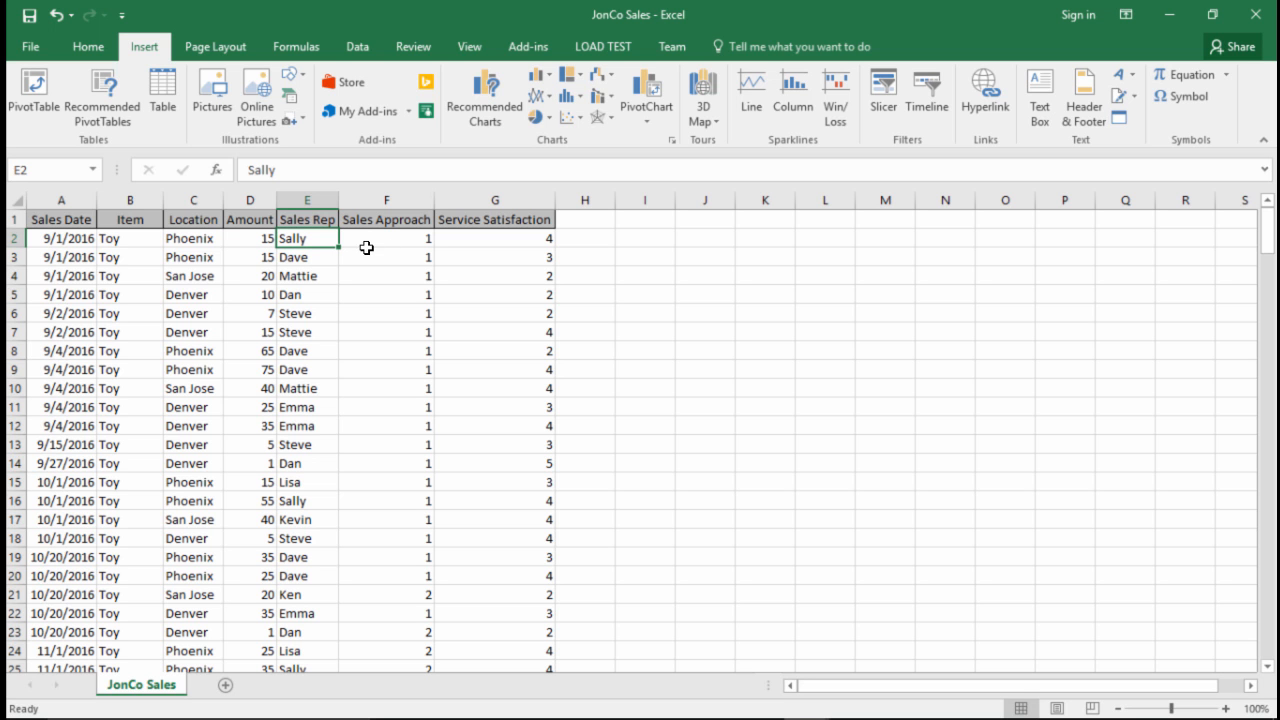
# Step: Create a PivotTable on a new worksheet from the sales data range A1:G228
pyautogui.click(118, 255)
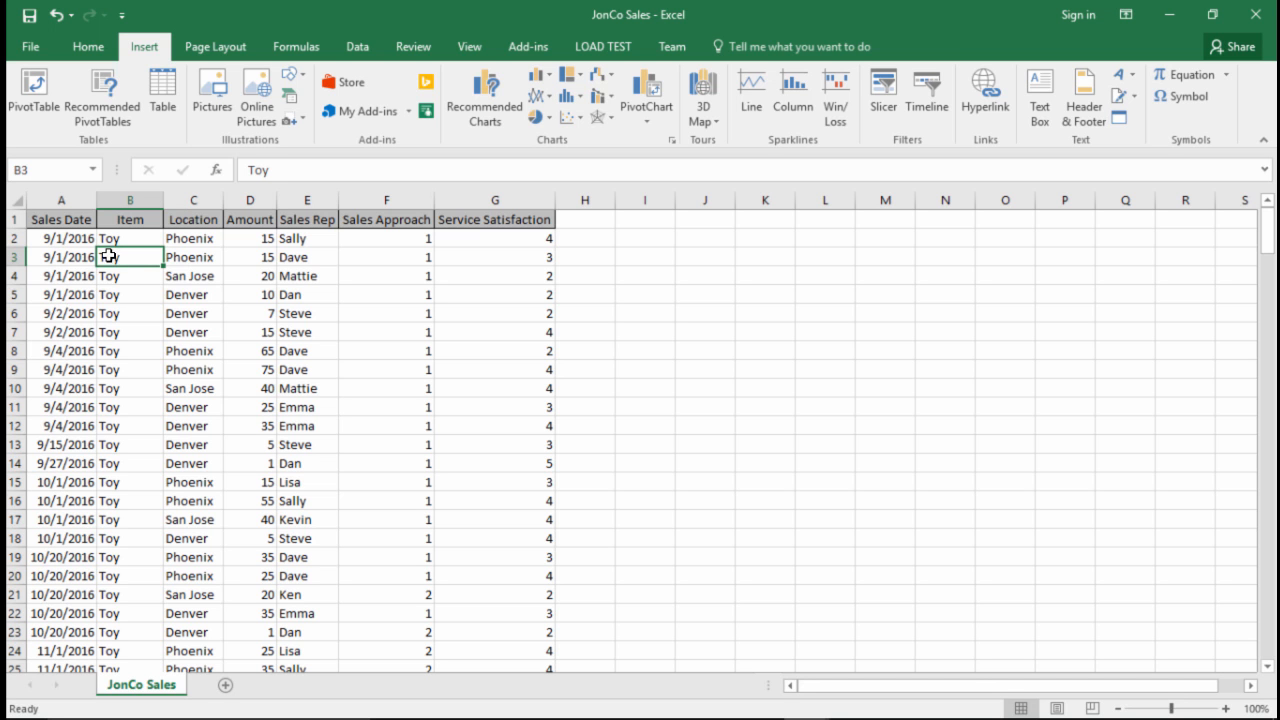
pyautogui.click(82, 219)
pyautogui.click(149, 259)
pyautogui.click(29, 106)
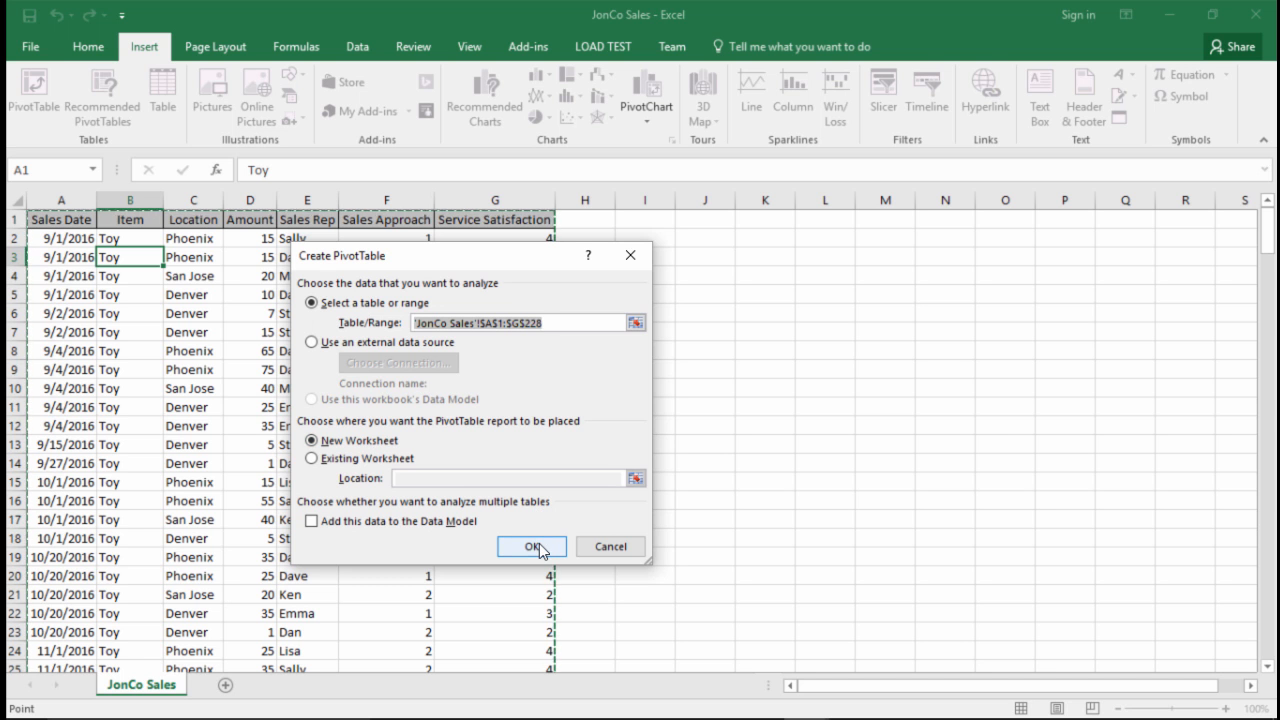
pyautogui.click(539, 546)
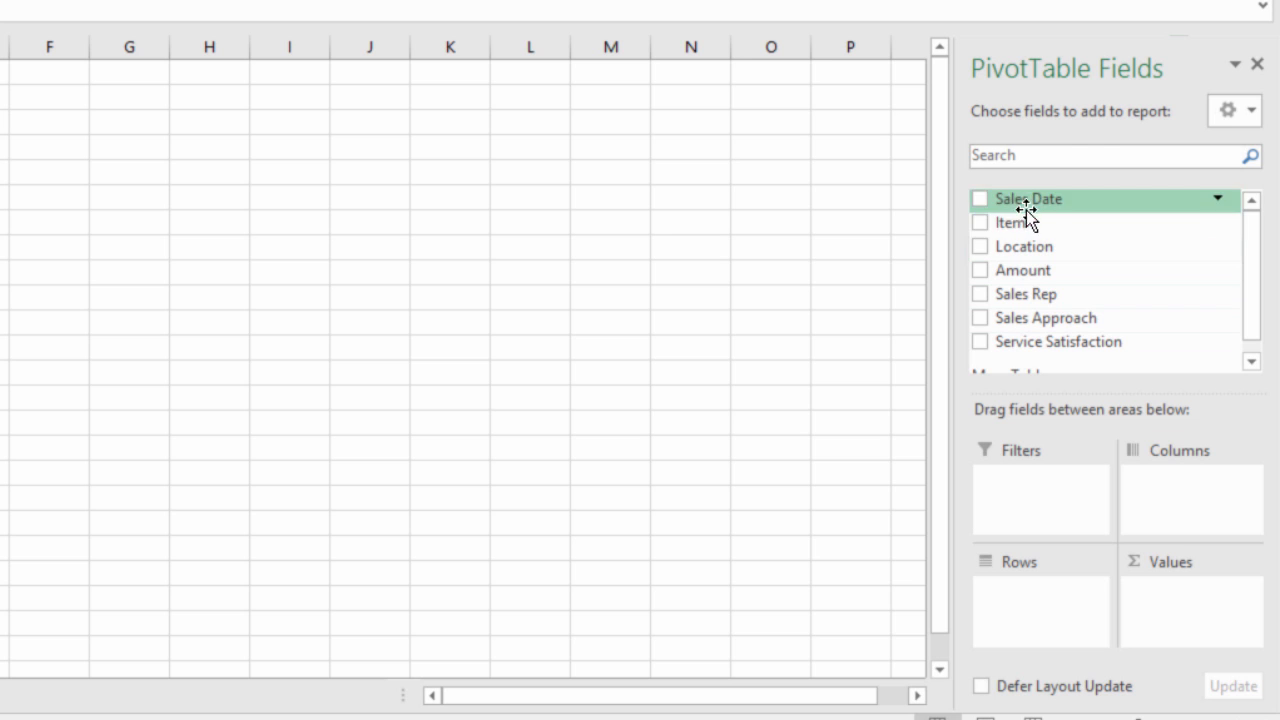
# Step: Add the Sales Rep field to the PivotTable rows and remove it again
pyautogui.moveTo(1022, 226); pyautogui.dragTo(1085, 205)
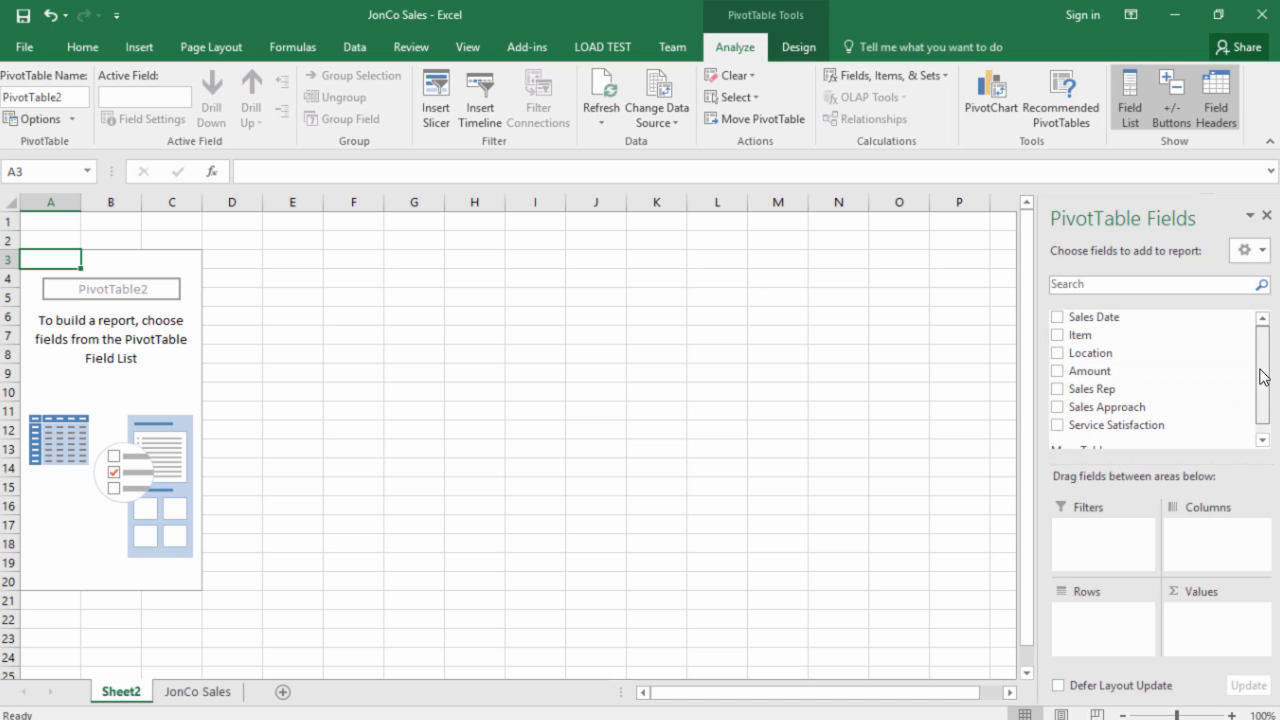
pyautogui.click(1058, 390)
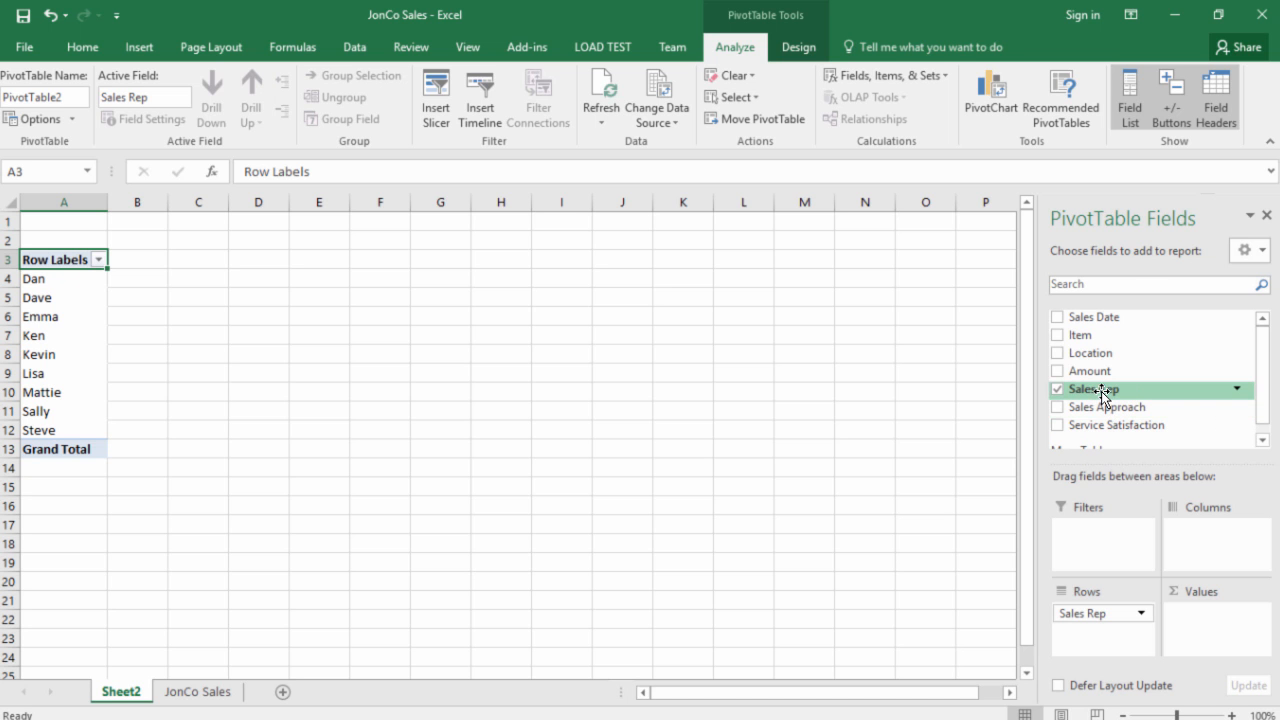
pyautogui.moveTo(1102, 394)
pyautogui.mouseDown()
pyautogui.moveTo(1126, 517)
pyautogui.moveTo(1131, 606)
pyautogui.moveTo(1116, 620)
pyautogui.moveTo(1110, 385)
pyautogui.mouseUp()
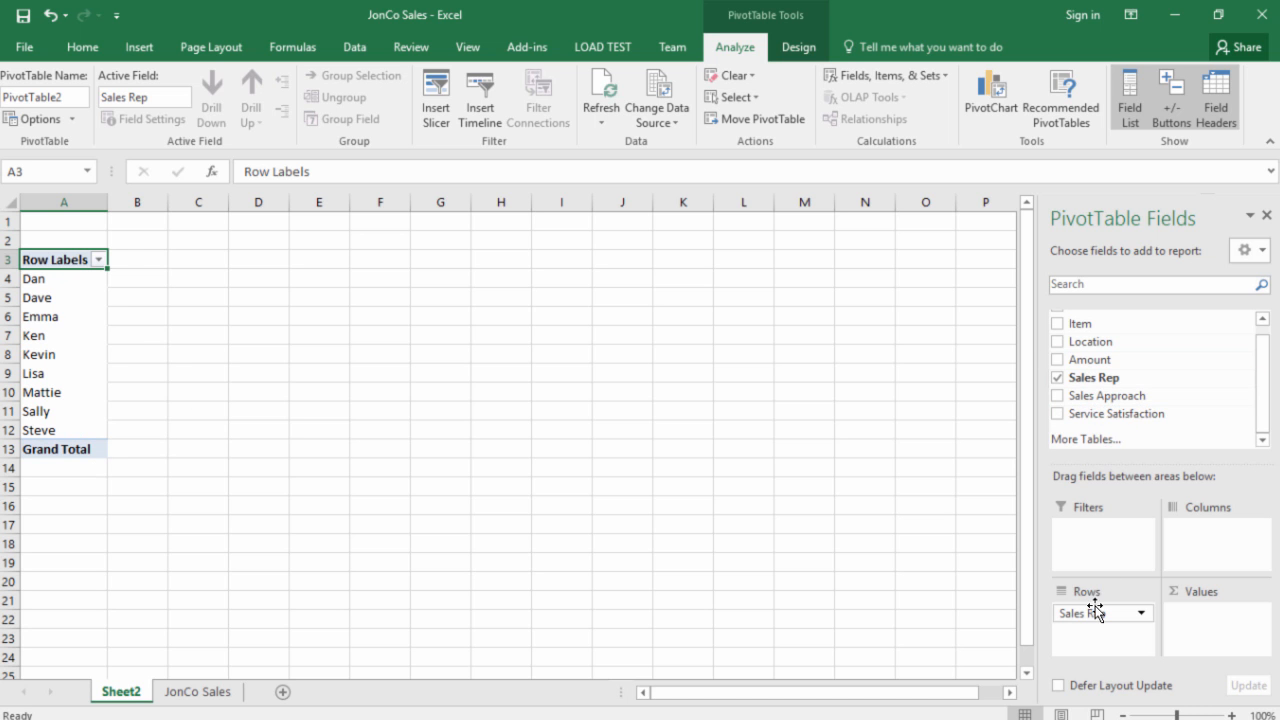
pyautogui.moveTo(1100, 612); pyautogui.dragTo(1105, 613)
pyautogui.moveTo(1105, 613); pyautogui.dragTo(975, 545)
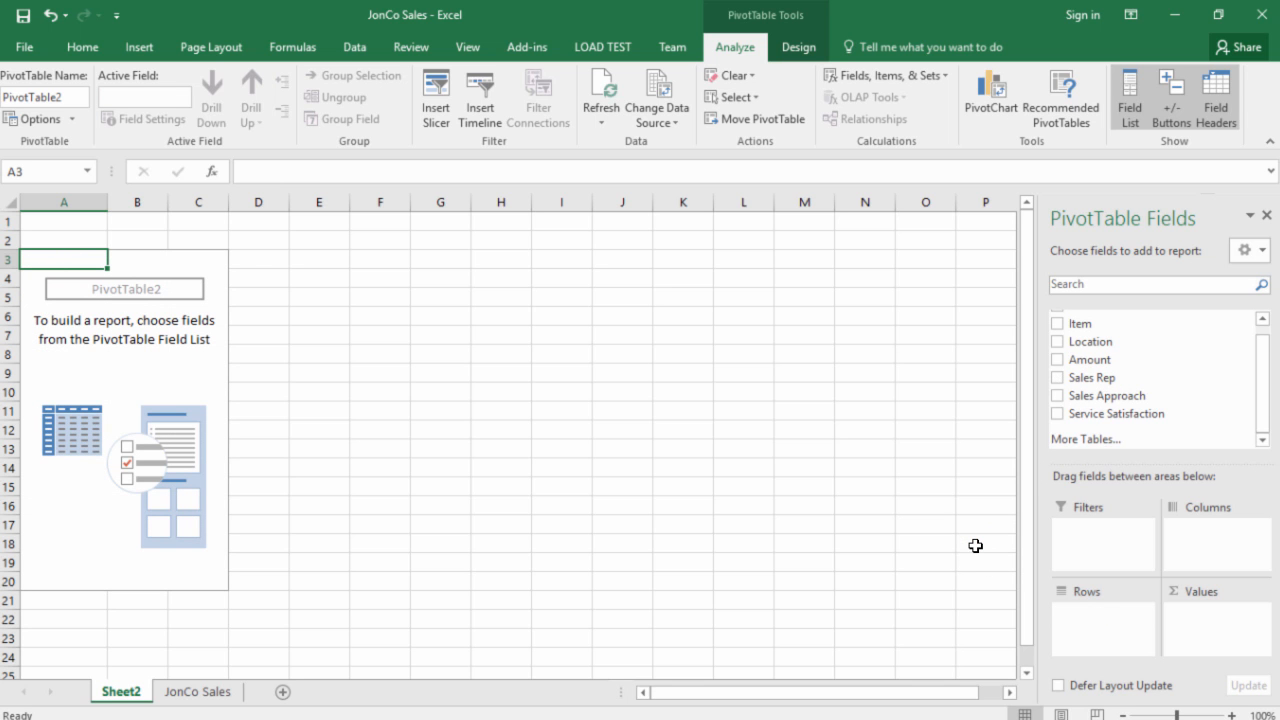
# Step: Add the Location field to the PivotTable rows
pyautogui.moveTo(1260, 386); pyautogui.dragTo(1267, 370)
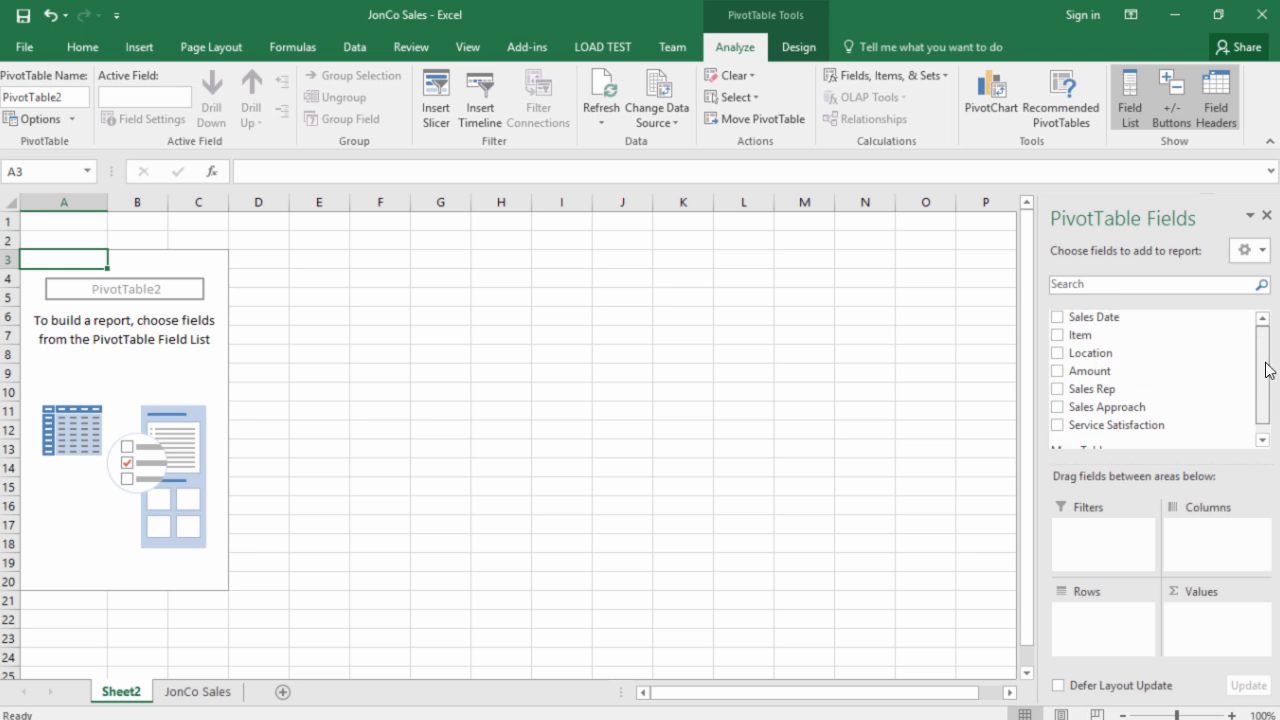
pyautogui.moveTo(1112, 354); pyautogui.dragTo(1106, 626)
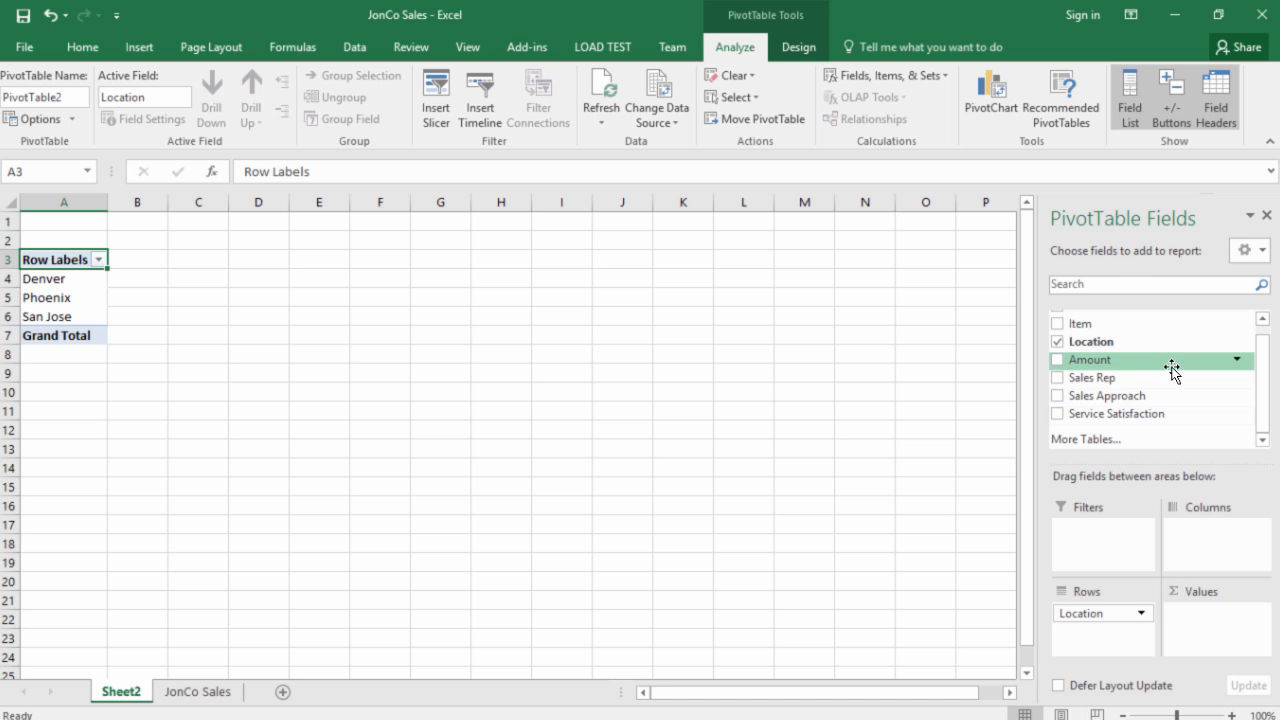
# Step: Nest the Sales Rep field beneath Location in the PivotTable rows and check the rep who appears under two locations
pyautogui.moveTo(1104, 385); pyautogui.dragTo(1111, 641)
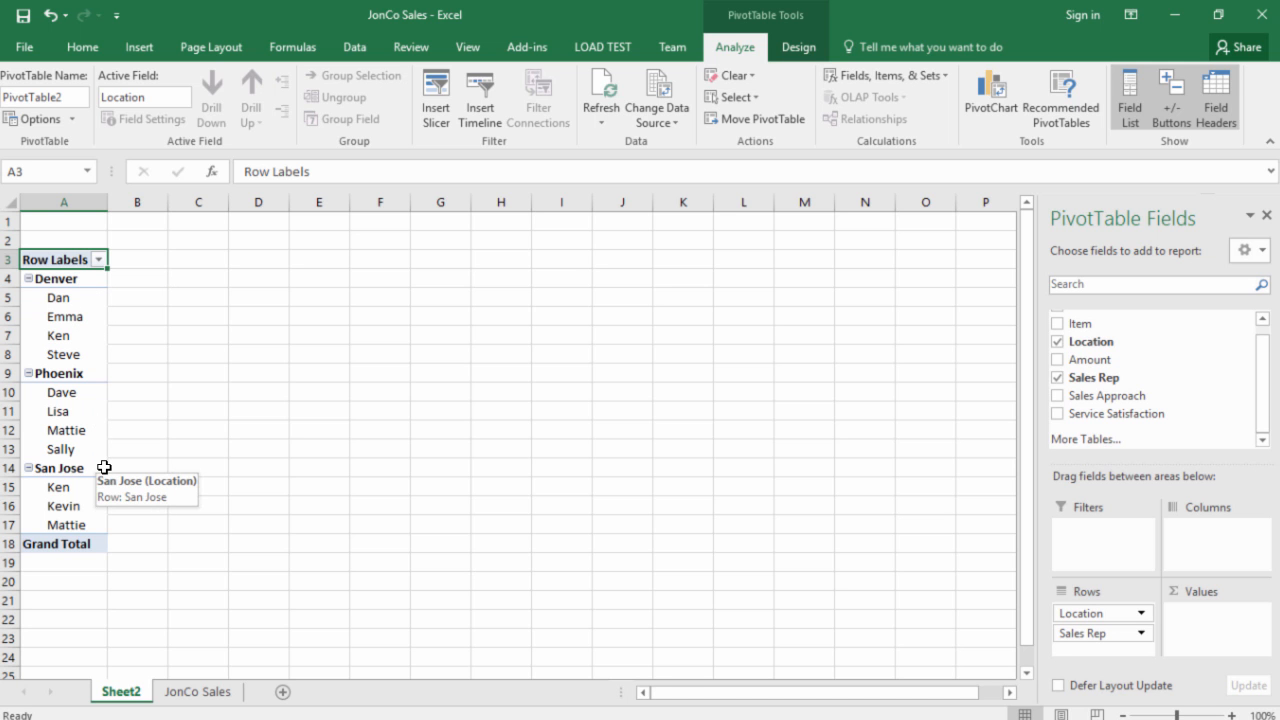
pyautogui.click(82, 491)
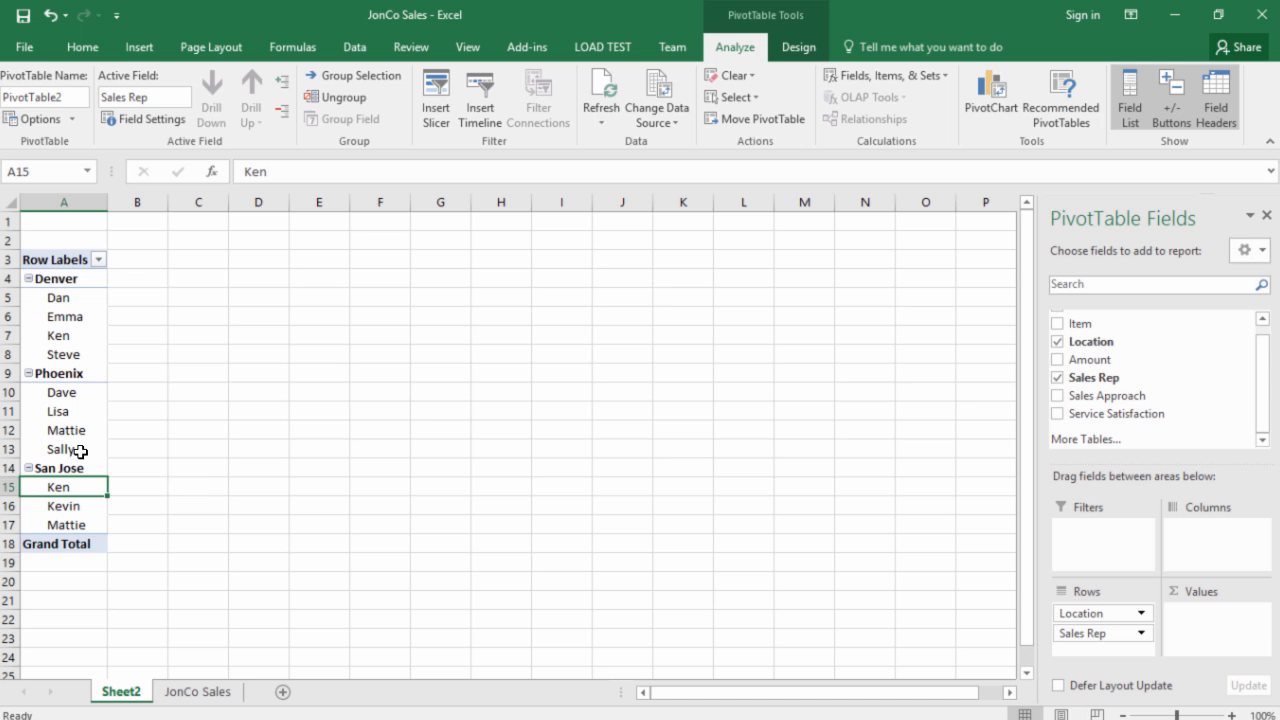
pyautogui.click(79, 338)
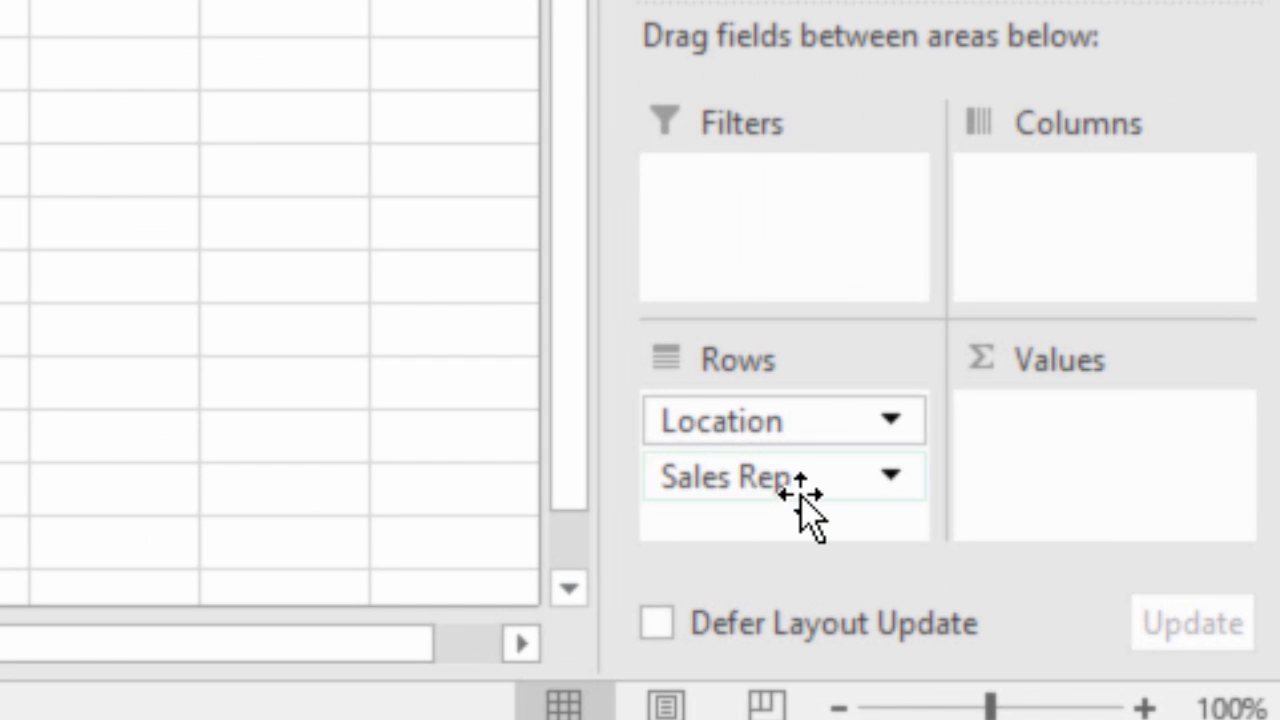
# Step: Move Sales Rep above Location in the PivotTable rows, and remove Sales Rep from the report
pyautogui.click(809, 486)
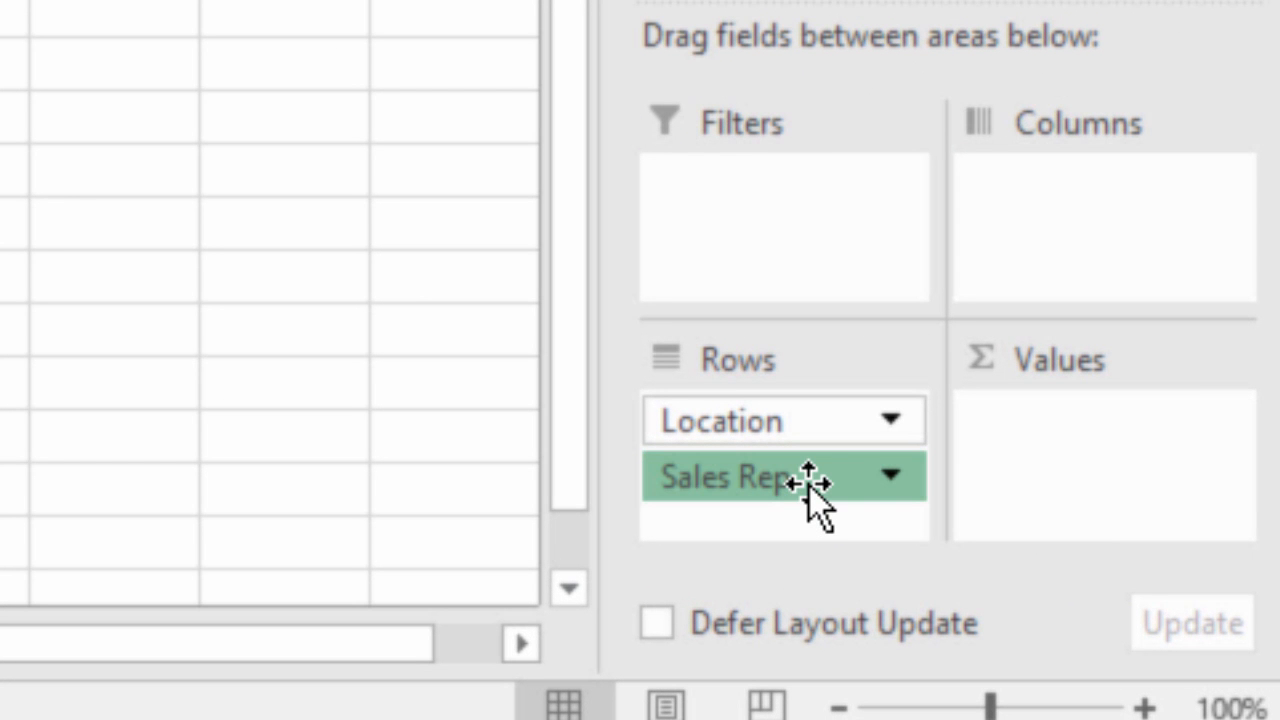
pyautogui.moveTo(809, 486); pyautogui.dragTo(810, 425)
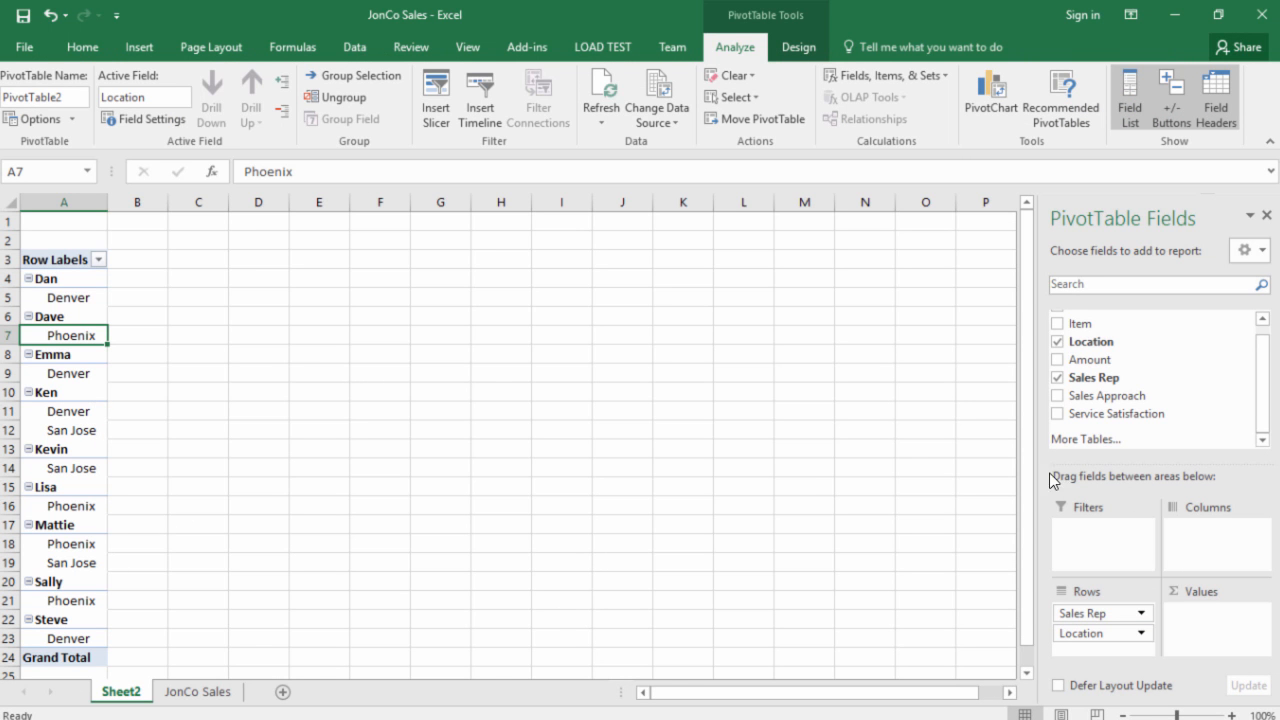
pyautogui.moveTo(1120, 613); pyautogui.dragTo(1128, 440)
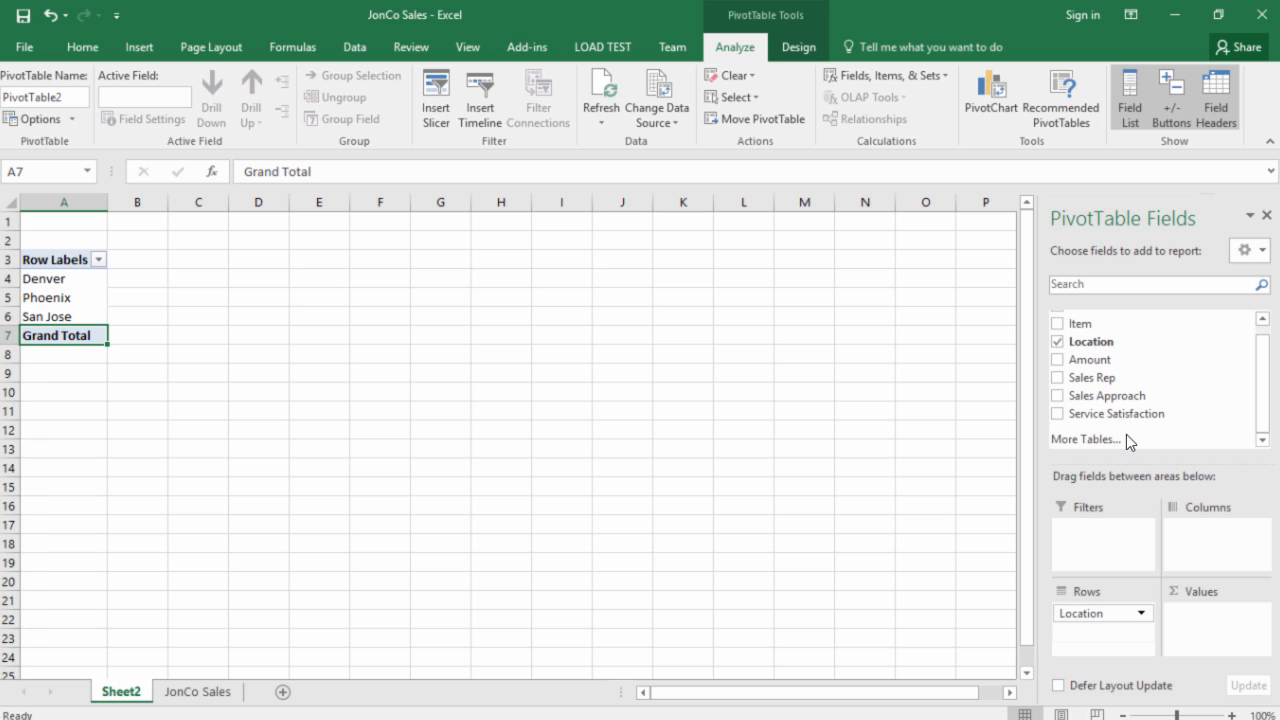
# Step: Add the Sales Date field to the PivotTable columns
pyautogui.moveTo(1267, 392); pyautogui.dragTo(1260, 327)
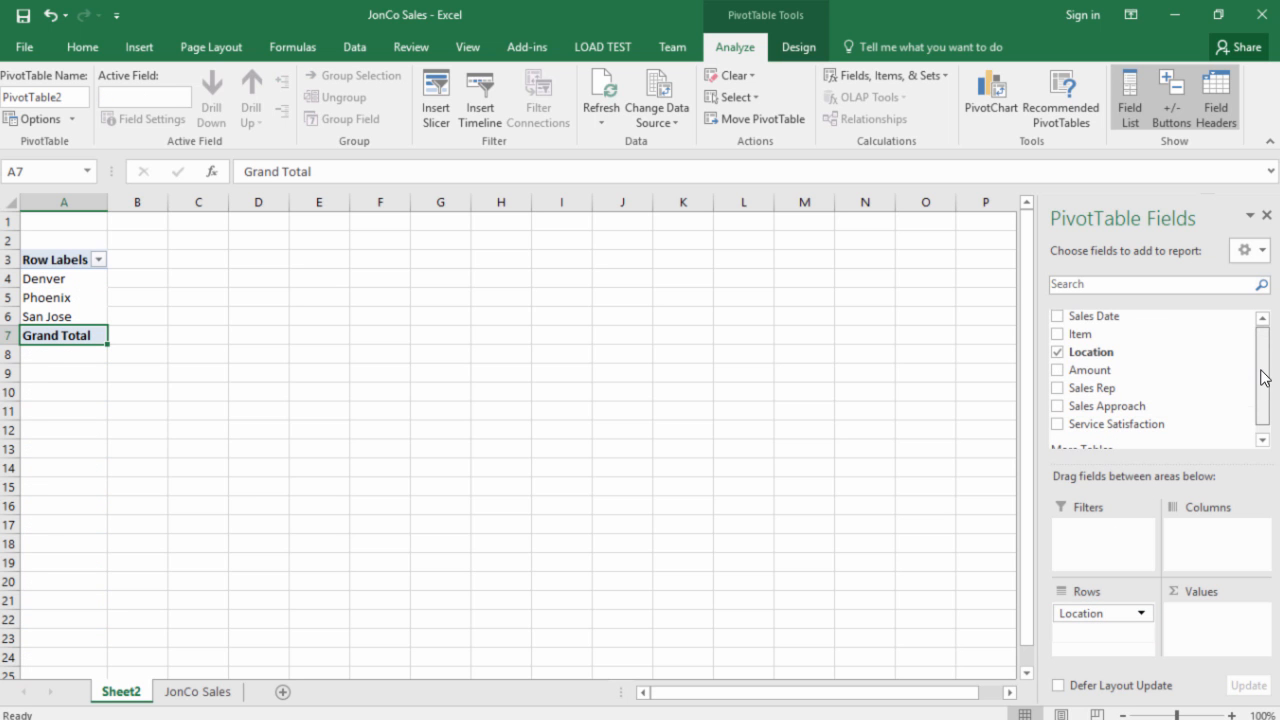
pyautogui.moveTo(1103, 320); pyautogui.dragTo(1207, 545)
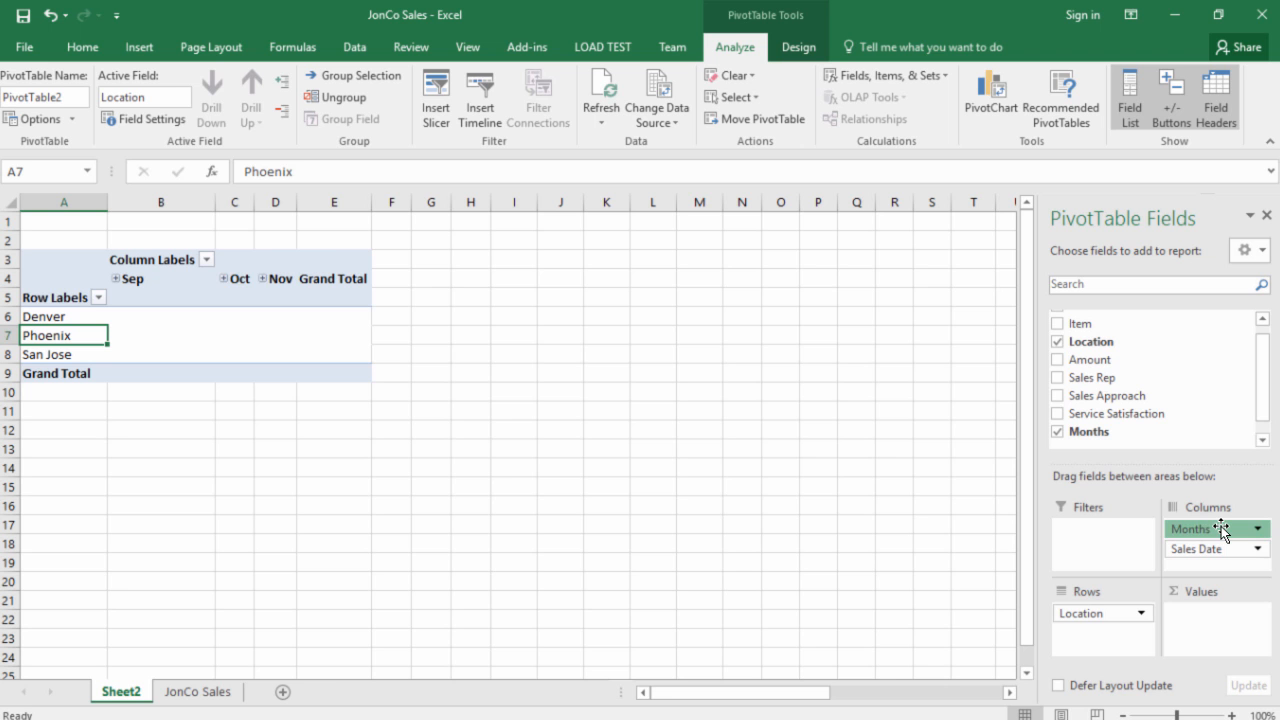
# Step: Try grouping Sales Date by months only, with the Months field removed from the columns, and undo these changes
pyautogui.moveTo(1221, 526); pyautogui.dragTo(1198, 420)
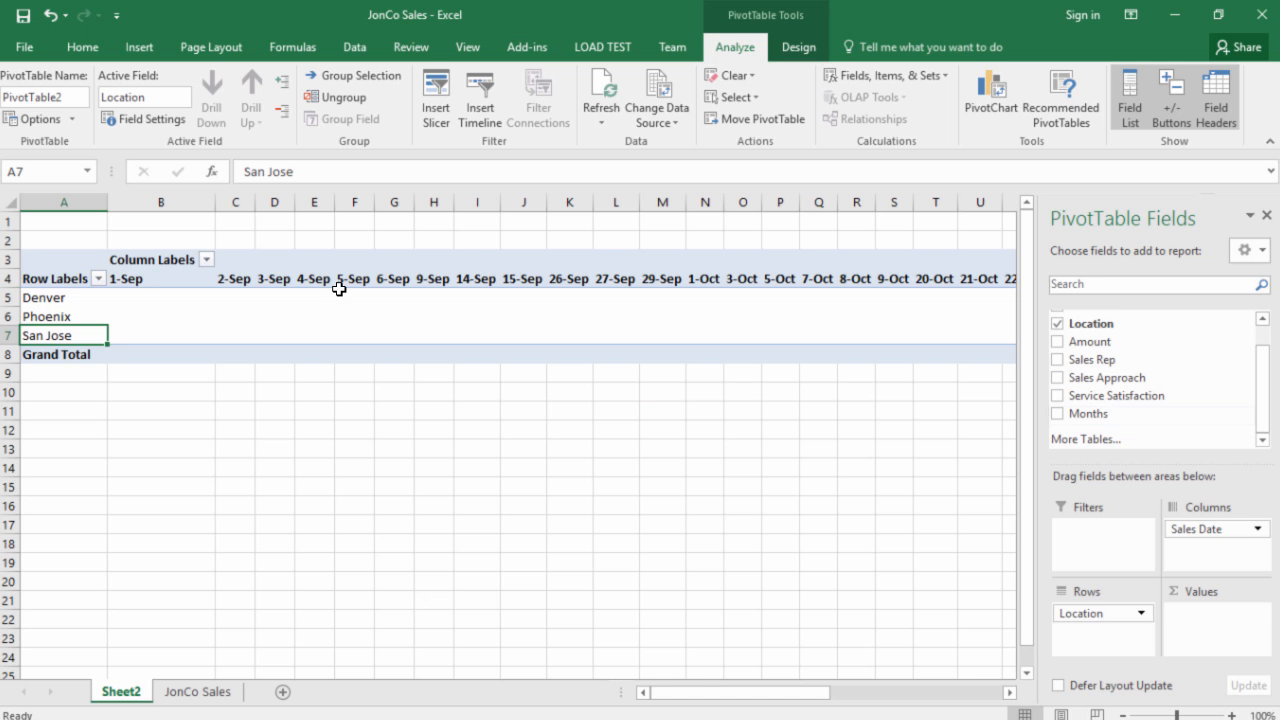
pyautogui.rightClick(173, 279)
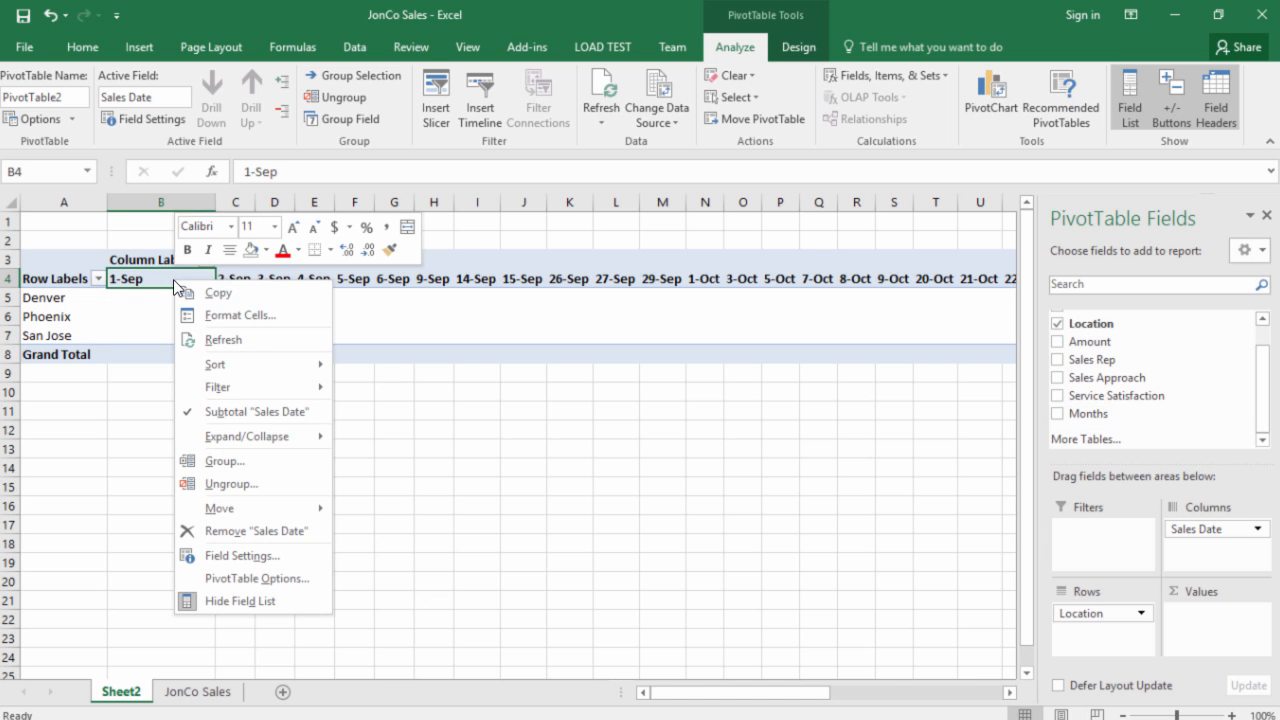
pyautogui.click(215, 464)
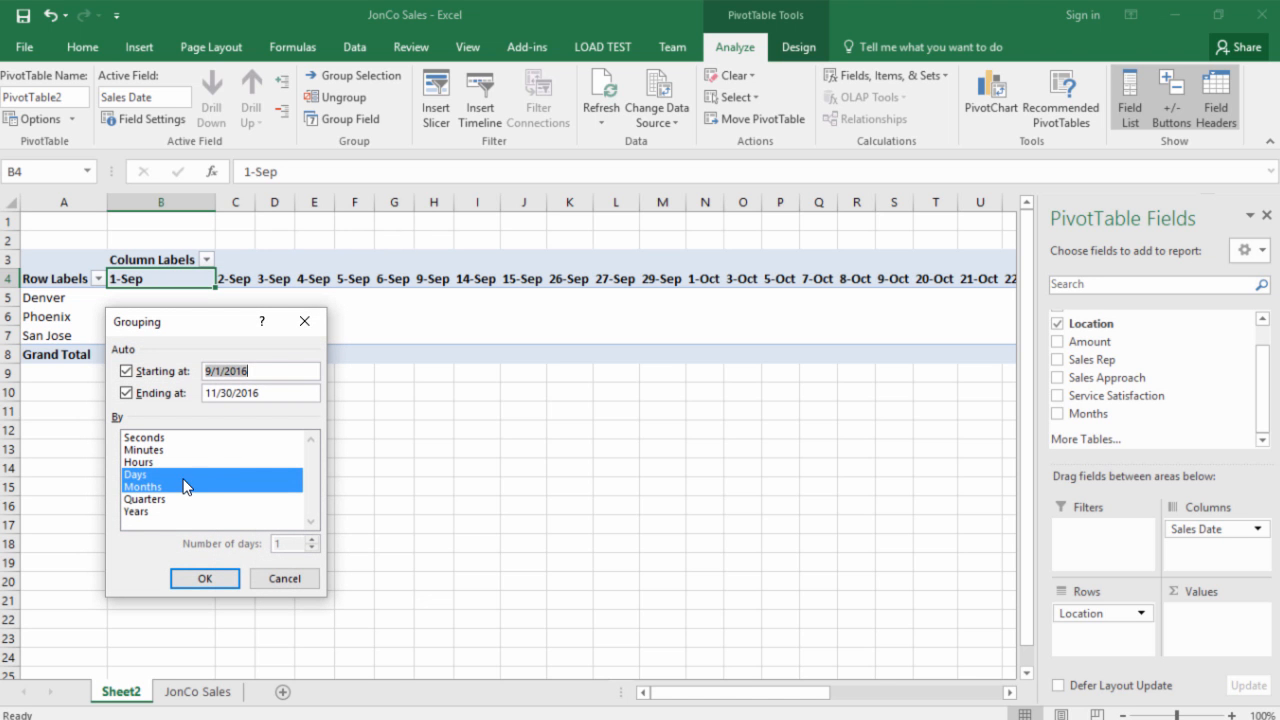
pyautogui.click(181, 474)
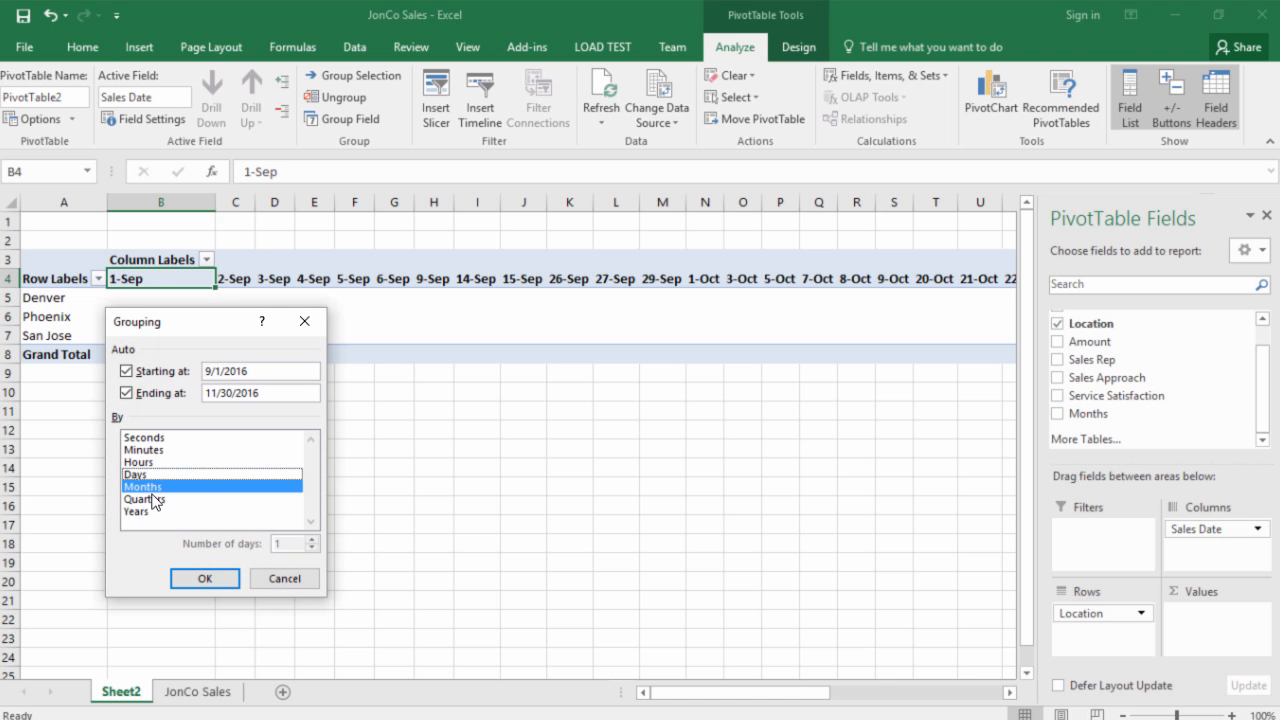
pyautogui.click(203, 585)
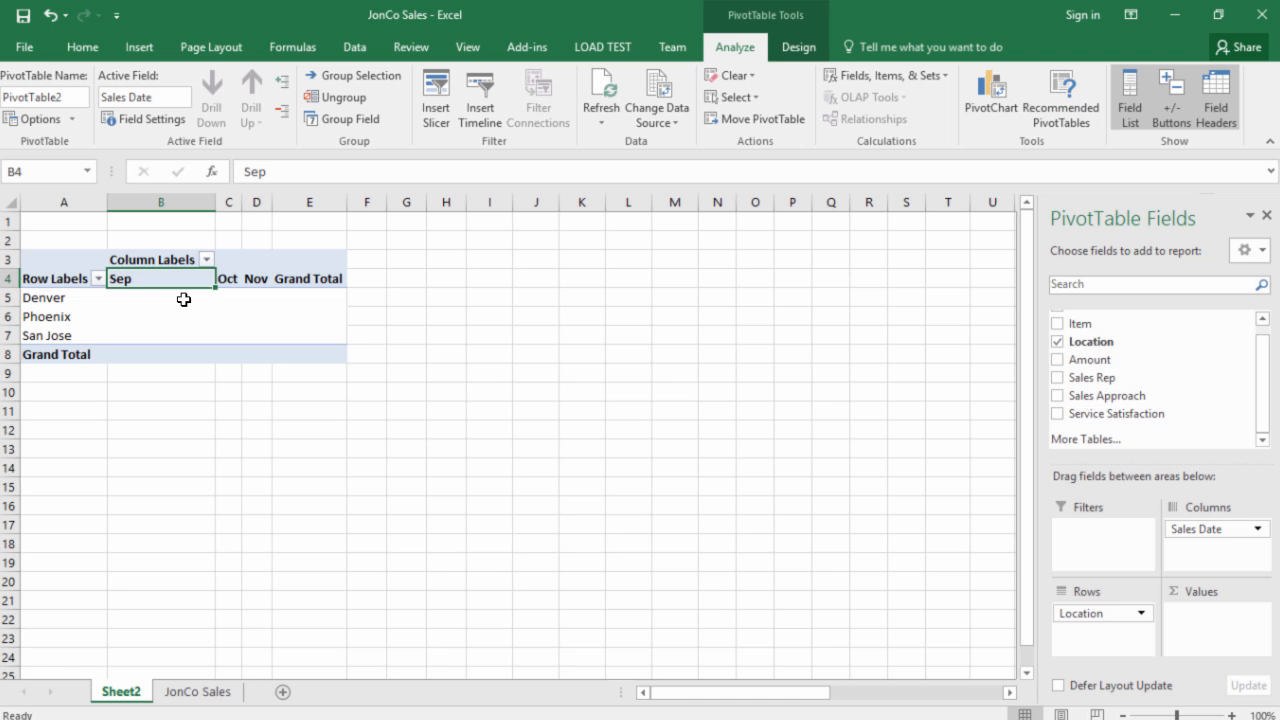
pyautogui.hotkey('ctrl', 'z')
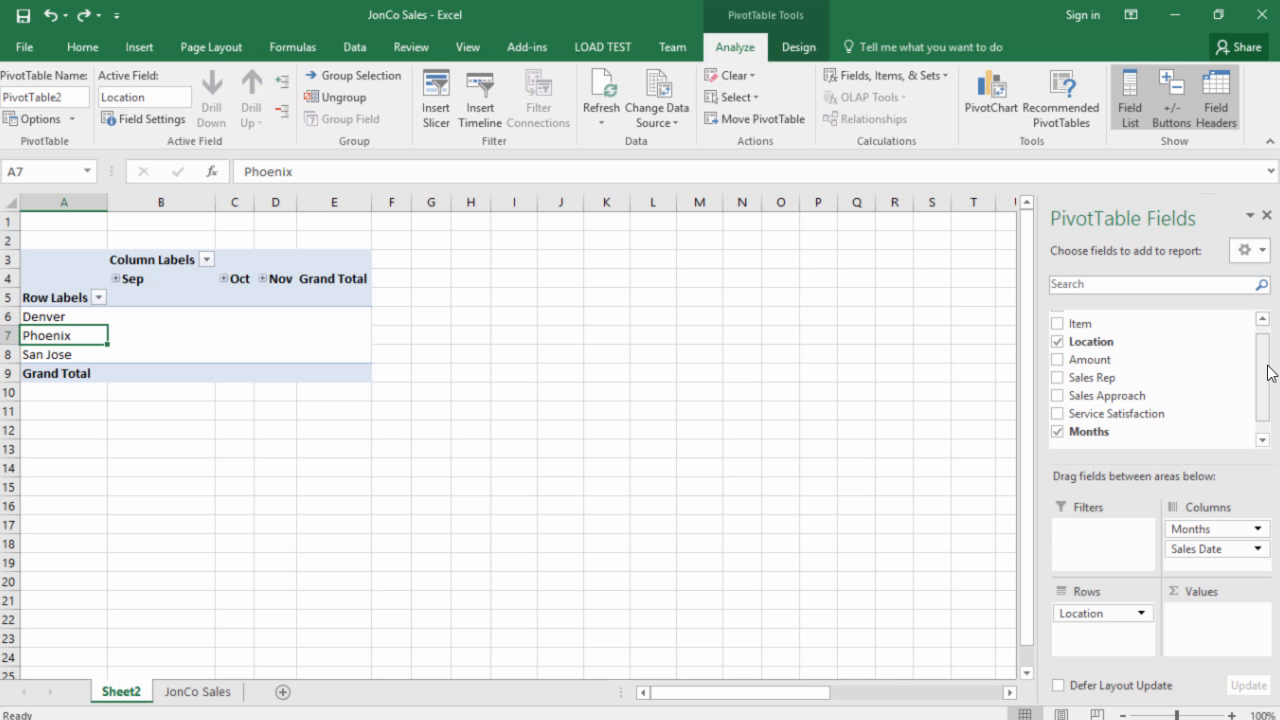
# Step: Add the Amount field to the PivotTable values as a sum
pyautogui.moveTo(1268, 372); pyautogui.dragTo(1266, 368)
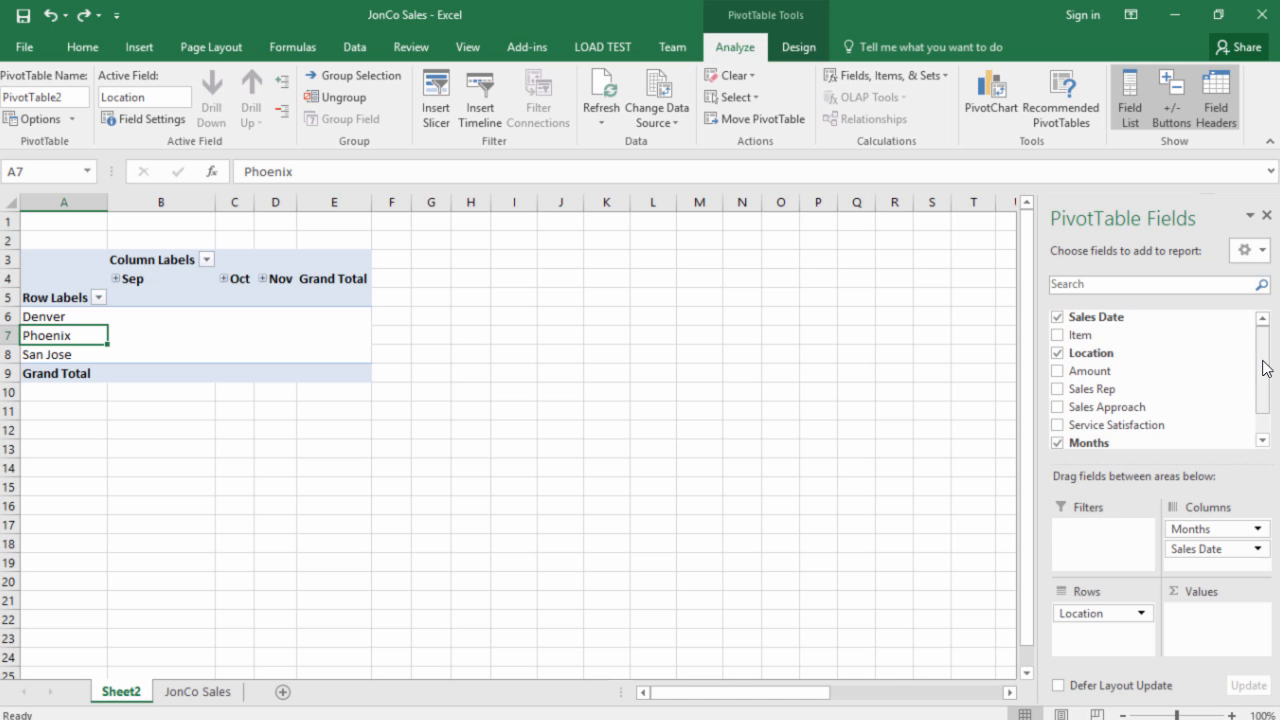
pyautogui.moveTo(1089, 371); pyautogui.dragTo(1202, 617)
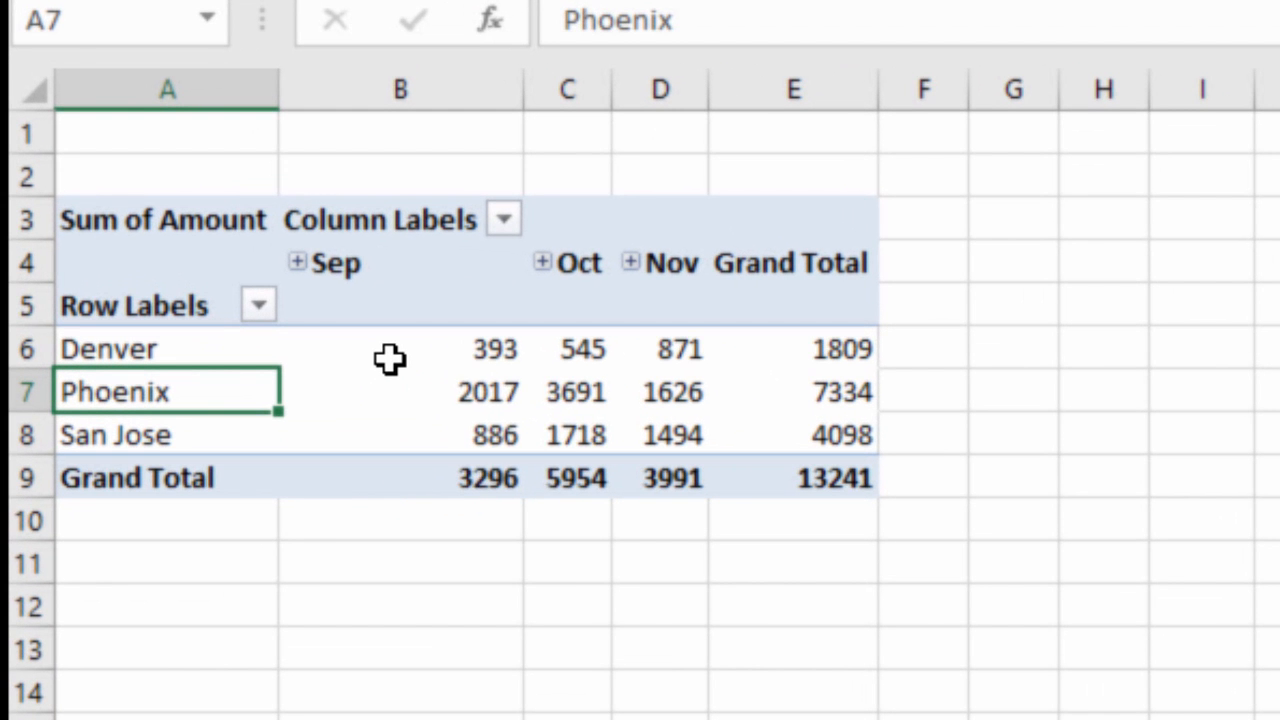
pyautogui.moveTo(389, 358)
pyautogui.moveTo(353, 262)
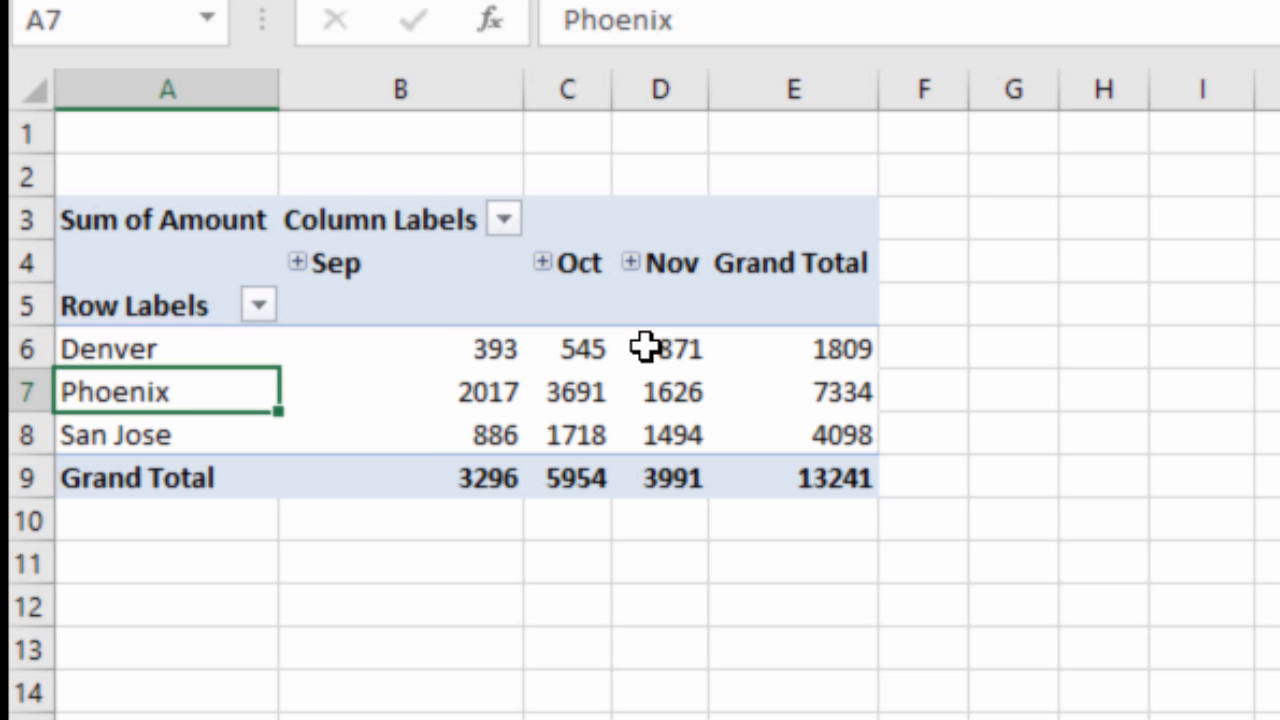
pyautogui.moveTo(497, 372)
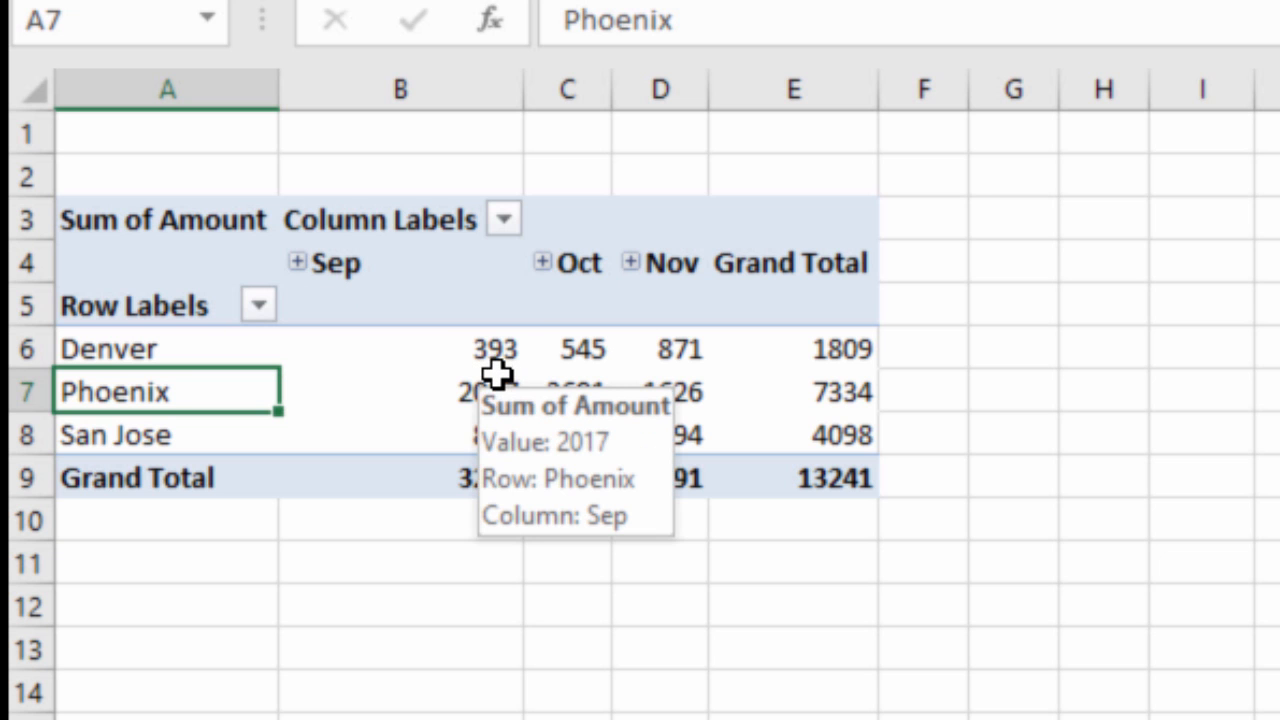
pyautogui.moveTo(540, 367)
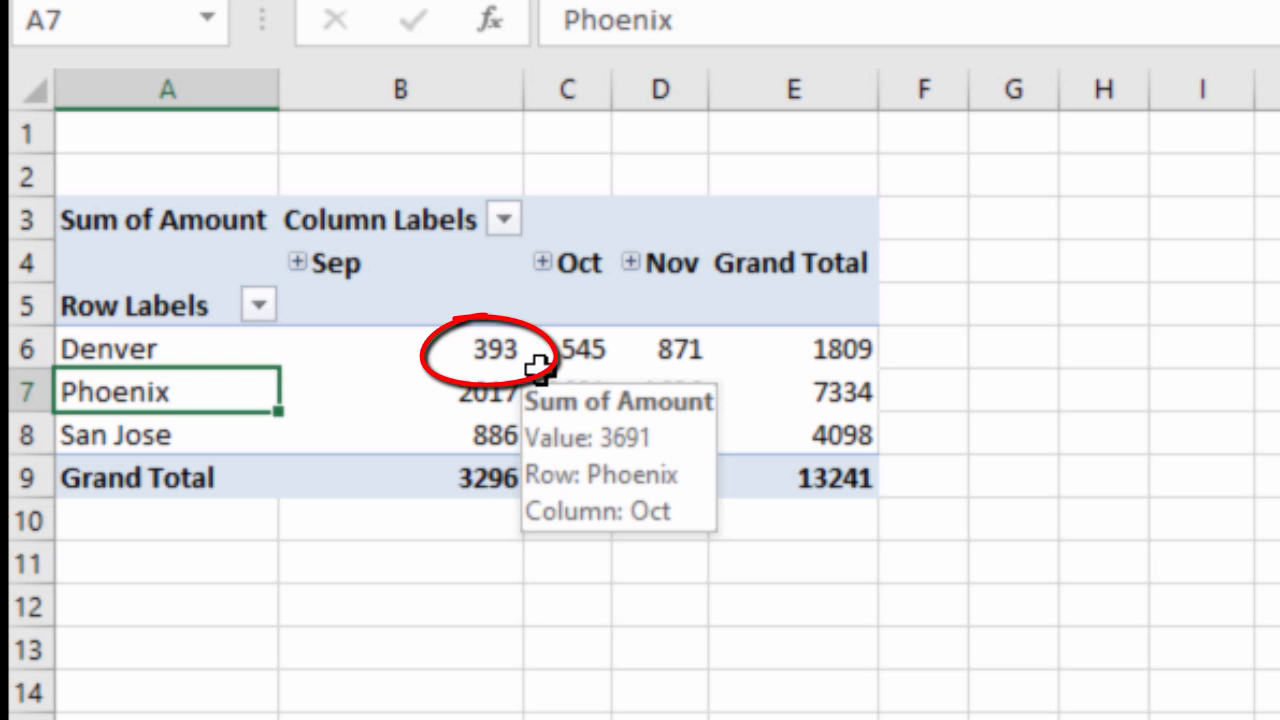